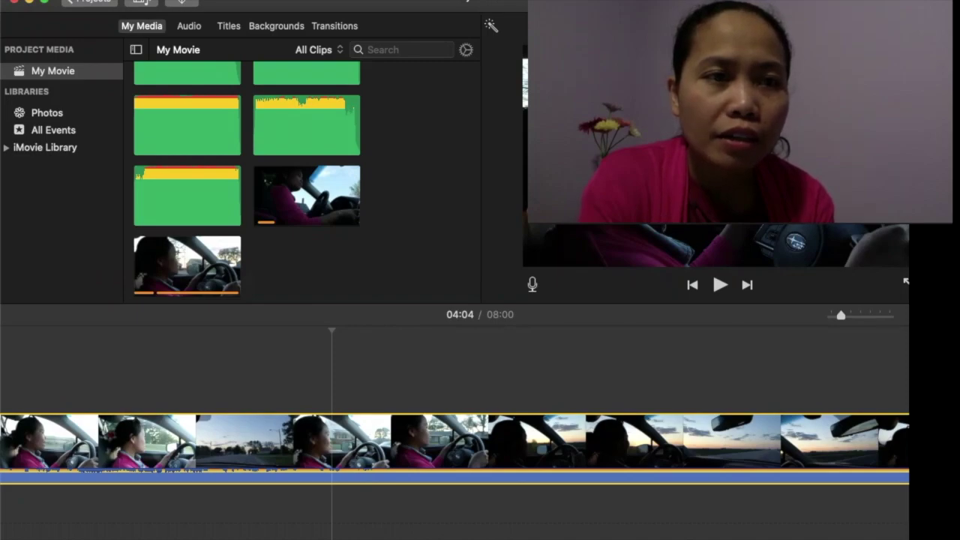
Step: Open the settings for sharing the My Movie project as a file
{"action": "left_click", "coordinate": [45, 2]}
{"action": "mouse_move", "coordinate": [122, 194]}
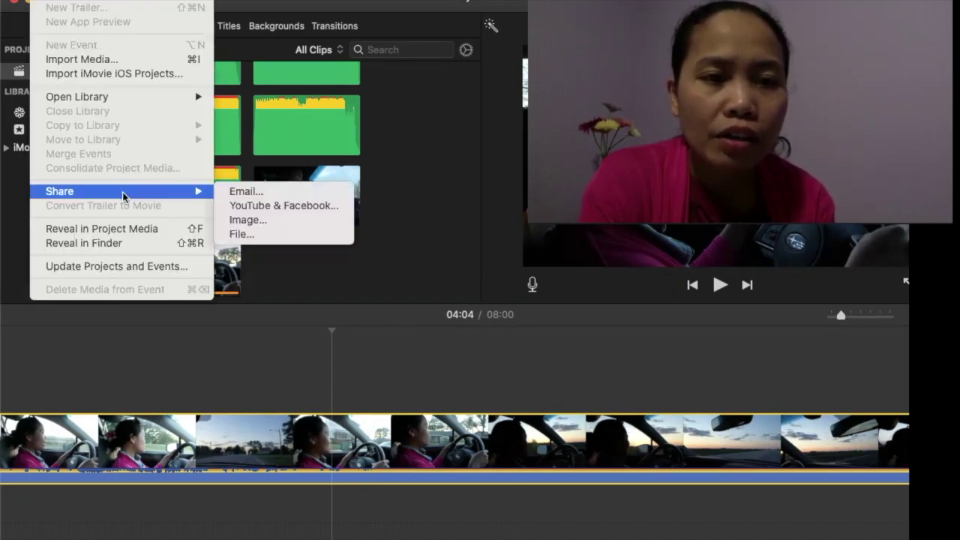
{"action": "left_click", "coordinate": [237, 234]}
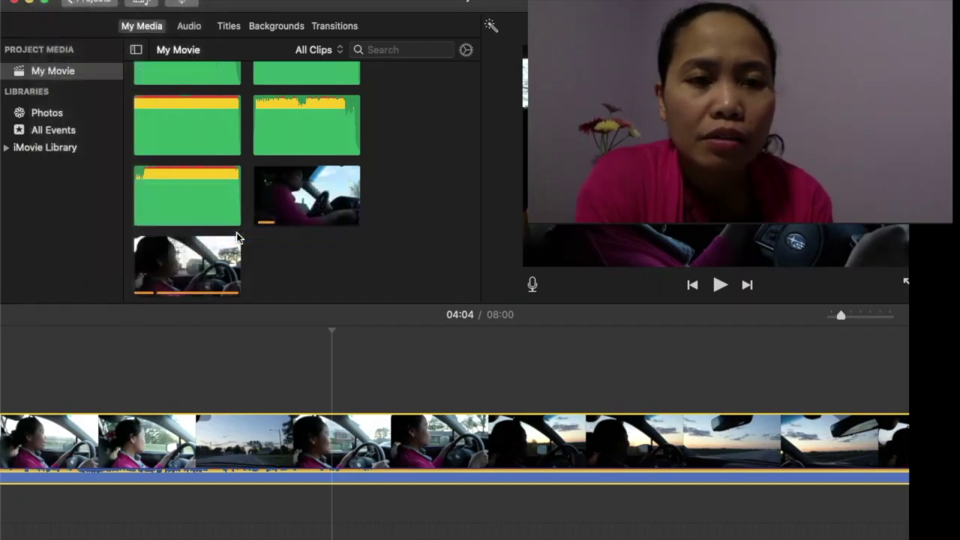
{"action": "left_click_drag", "start_coordinate": [271, 64], "coordinate": [72, 28]}
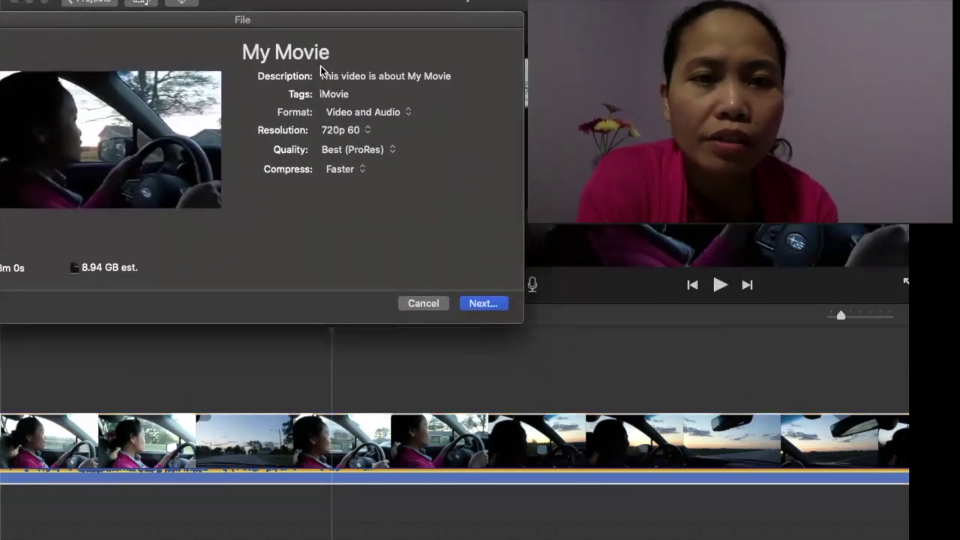
Step: Set the export resolution to 1080p 60 and the compression to Better Quality
{"action": "left_click", "coordinate": [368, 136]}
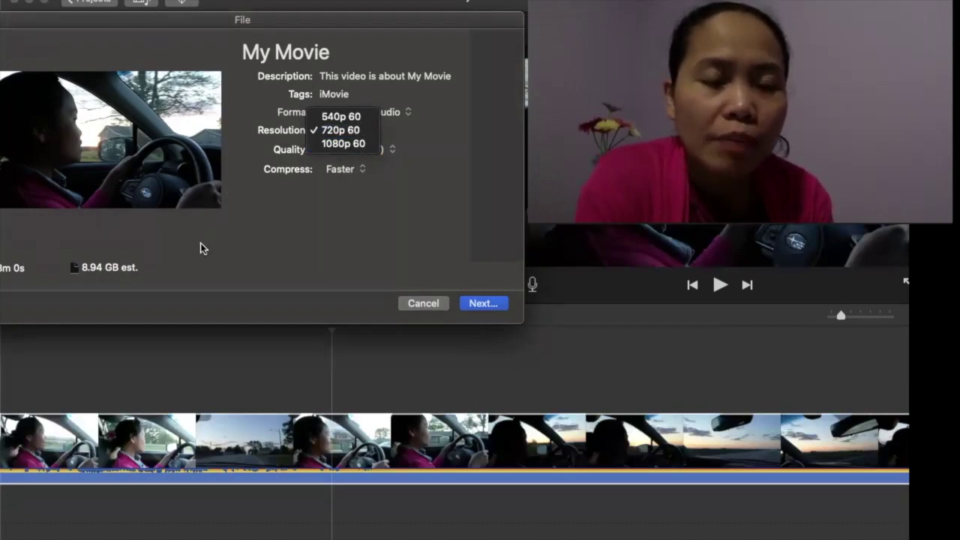
{"action": "left_click", "coordinate": [335, 145]}
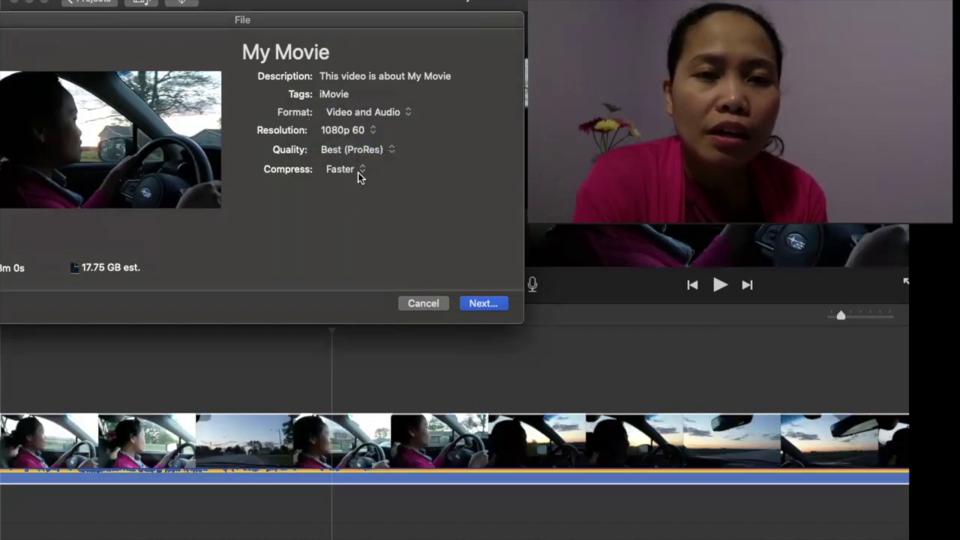
{"action": "left_click", "coordinate": [359, 172]}
{"action": "left_click", "coordinate": [359, 188]}
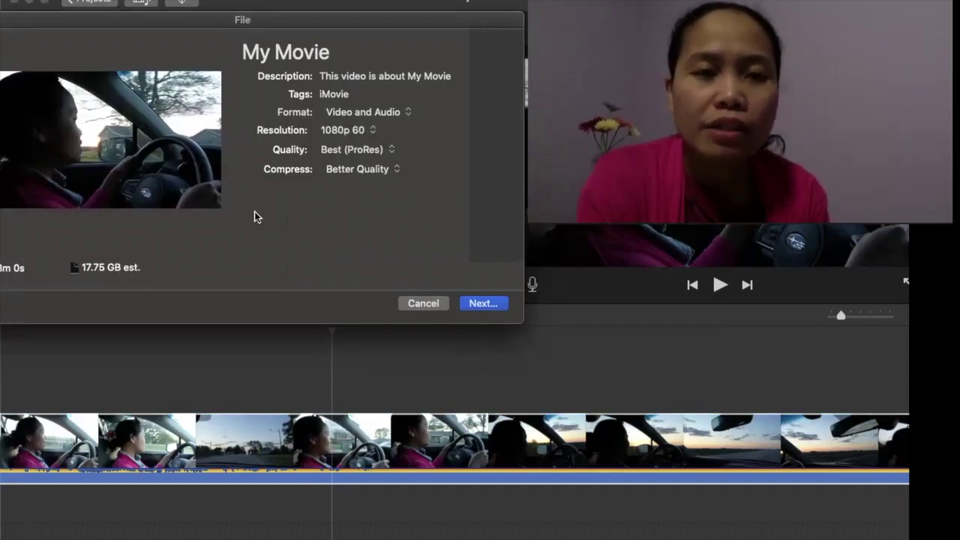
Step: Compare the estimated file sizes of the 720p 60 and 1080p 60 export resolutions, and cancel the export
{"action": "left_click", "coordinate": [372, 133]}
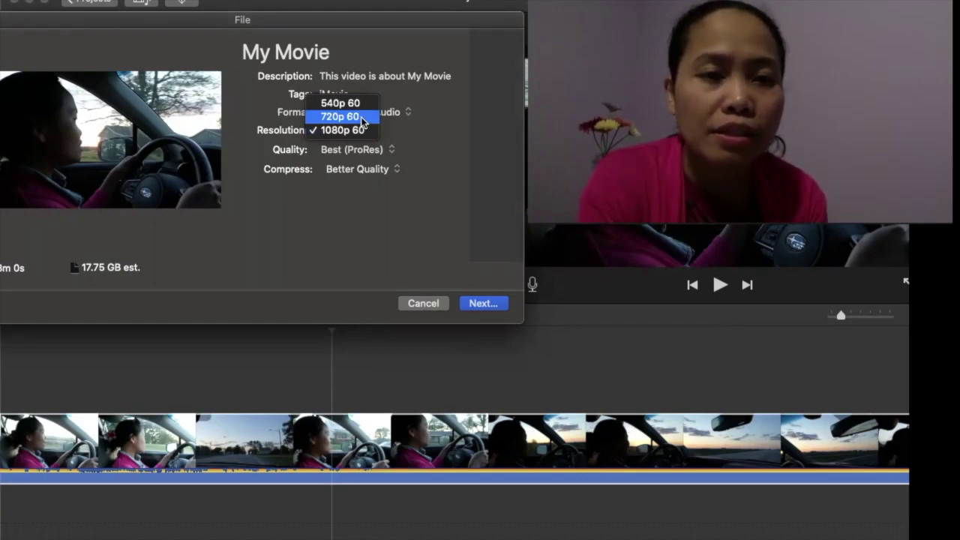
{"action": "left_click", "coordinate": [363, 119]}
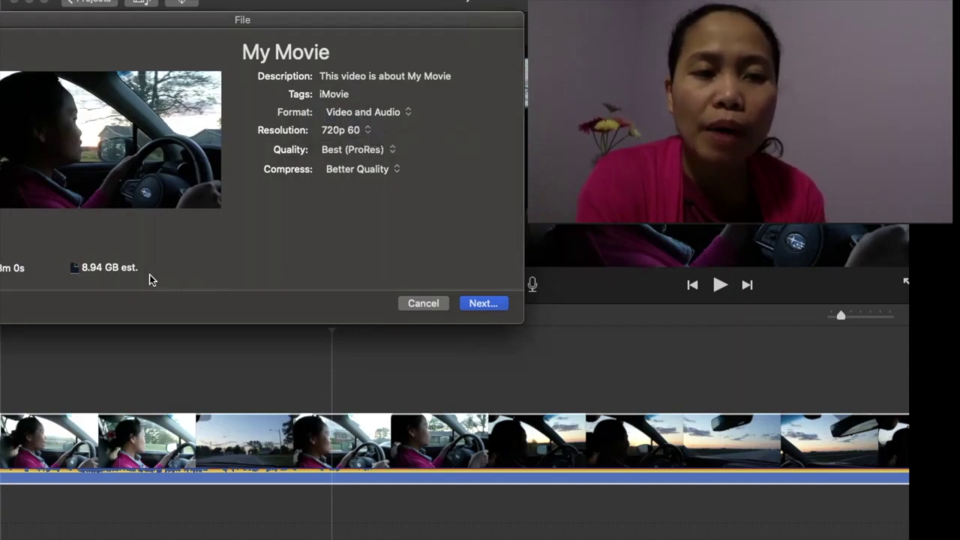
{"action": "left_click", "coordinate": [348, 135]}
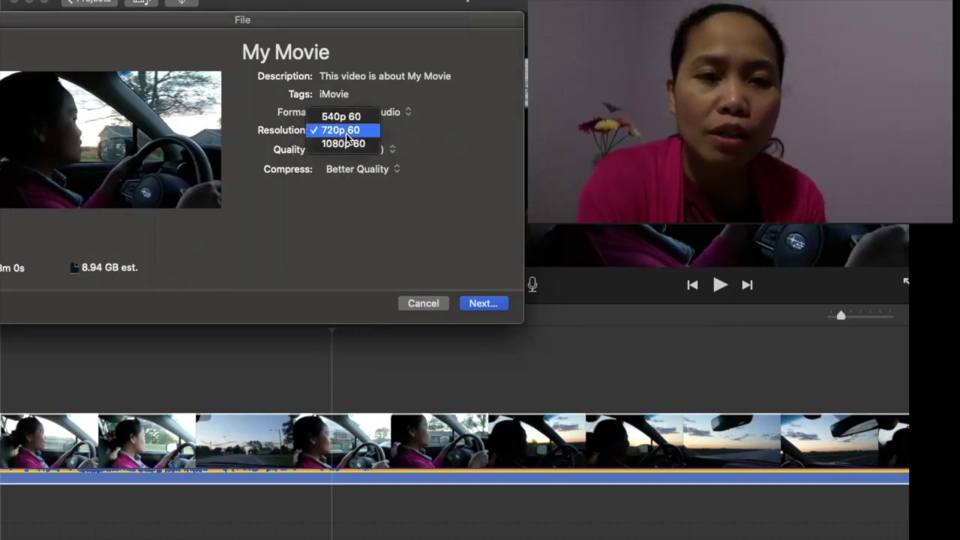
{"action": "left_click", "coordinate": [350, 145]}
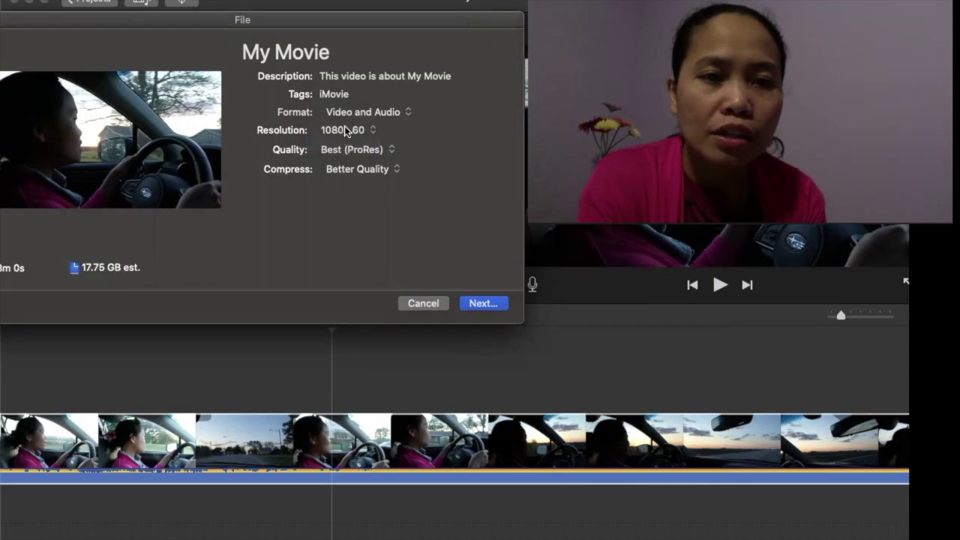
{"action": "left_click", "coordinate": [345, 133]}
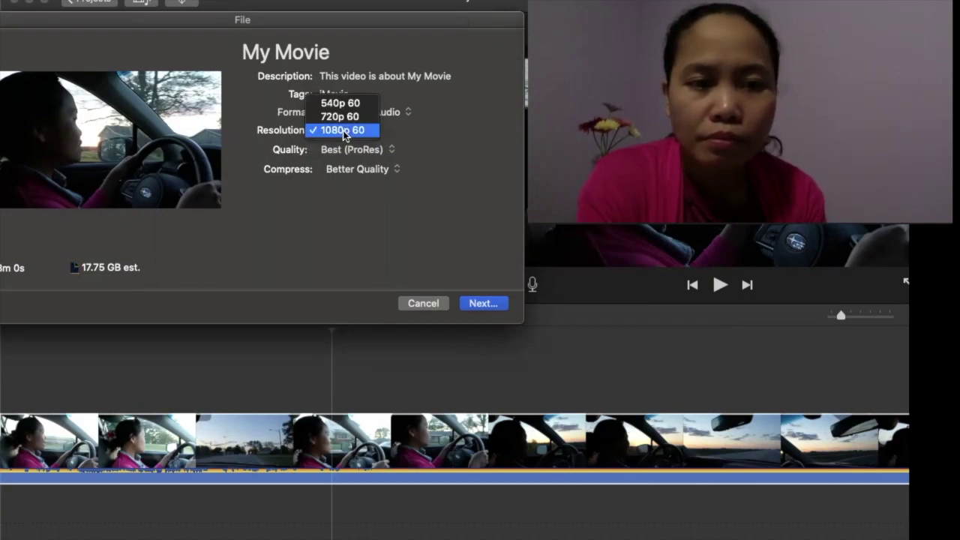
{"action": "left_click", "coordinate": [342, 118]}
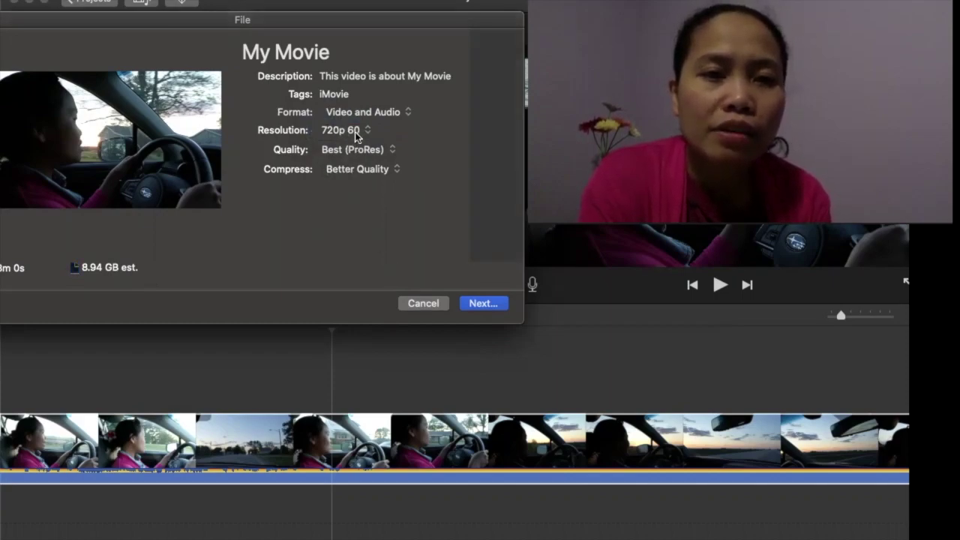
{"action": "left_click", "coordinate": [406, 307]}
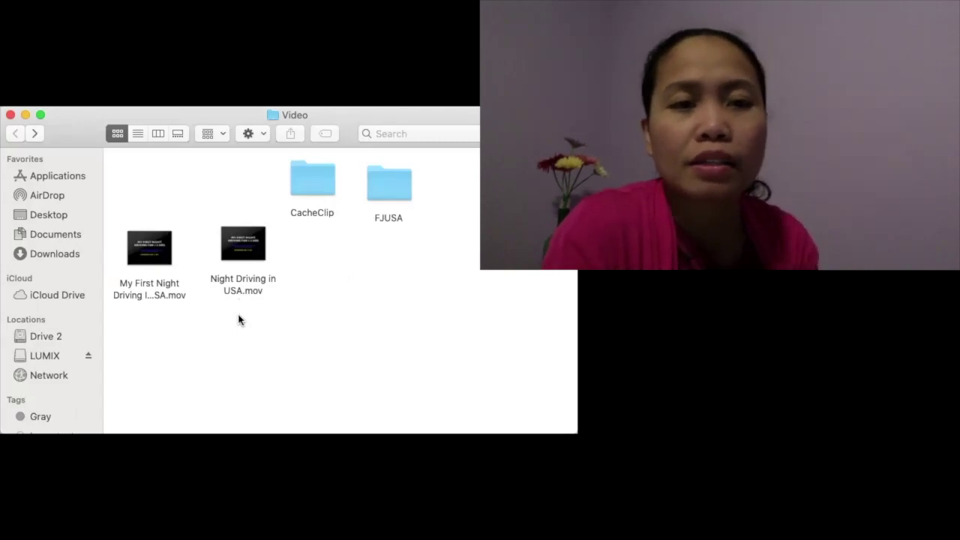
Step: Switch to Finder and view the file information of the My First Night Driving video in the Video folder
{"action": "mouse_move", "coordinate": [150, 268]}
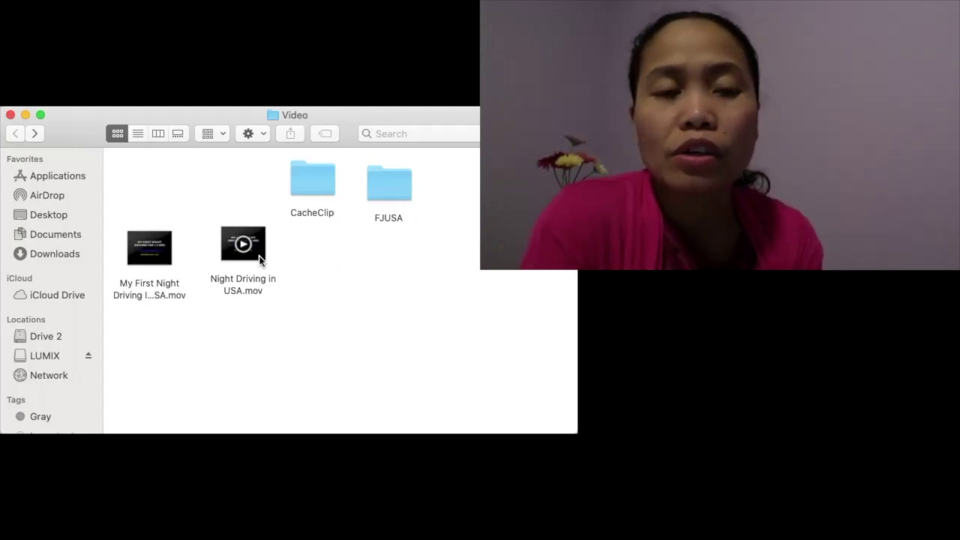
{"action": "left_click", "coordinate": [161, 260]}
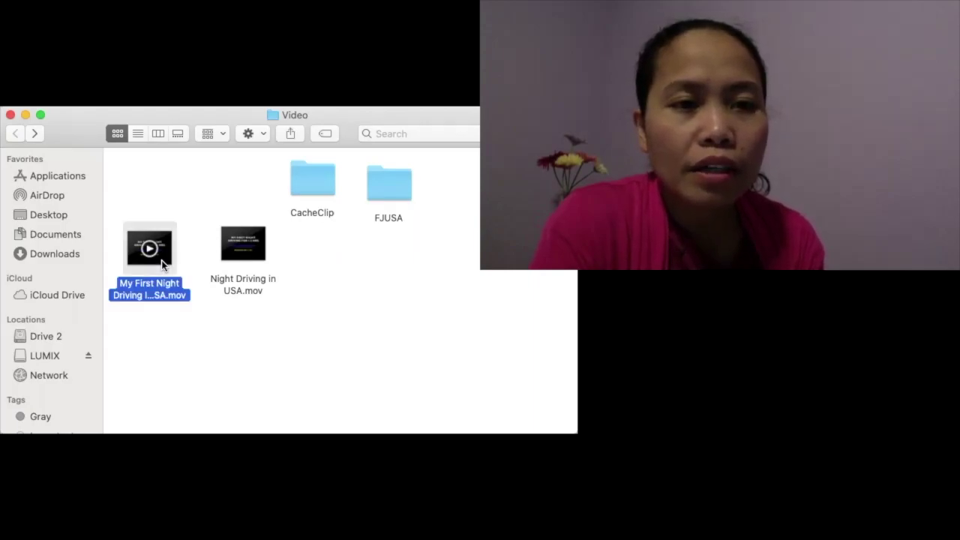
{"action": "right_click", "coordinate": [161, 260]}
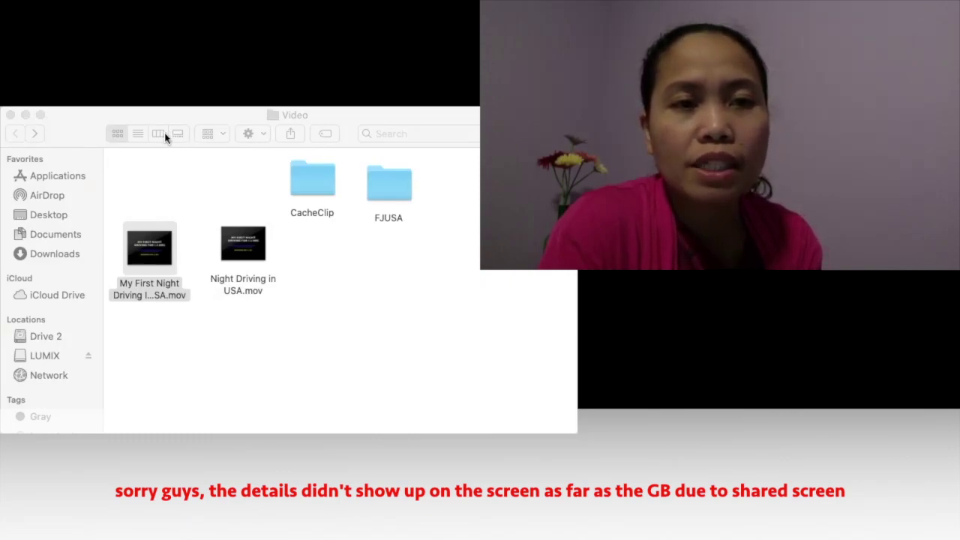
{"action": "left_click", "coordinate": [19, 114]}
Step: View the file information of Night Driving in USA.mov and close it
{"action": "mouse_move", "coordinate": [253, 259]}
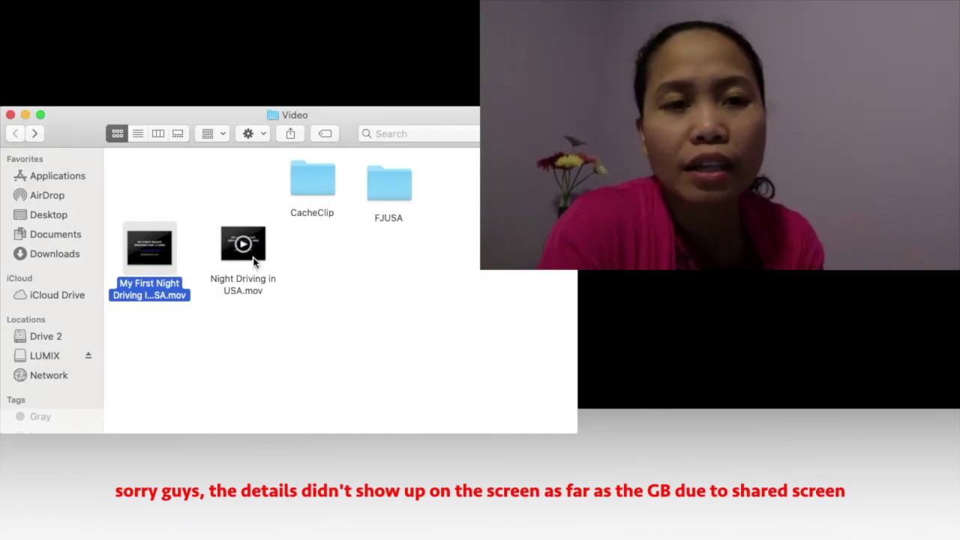
{"action": "left_click", "coordinate": [256, 260]}
{"action": "right_click", "coordinate": [256, 260]}
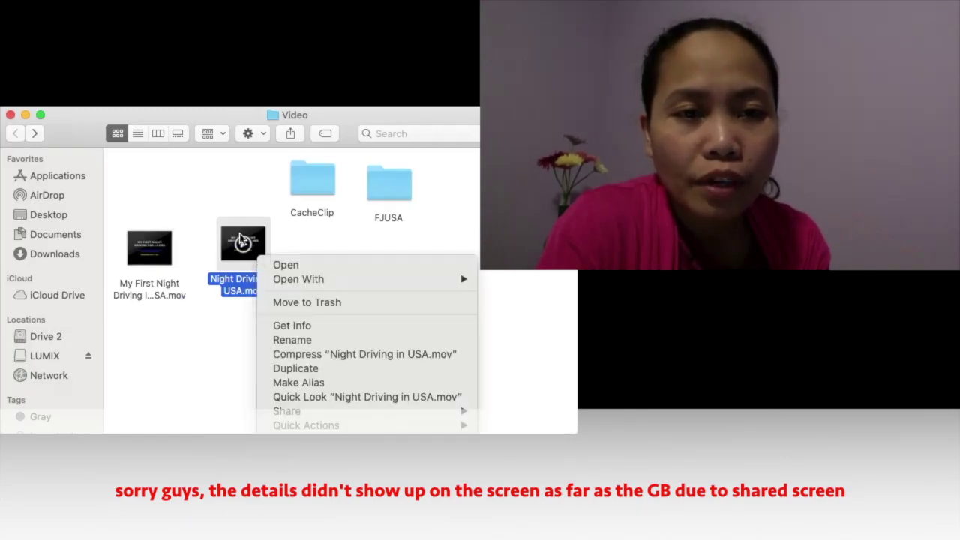
{"action": "left_click", "coordinate": [303, 329]}
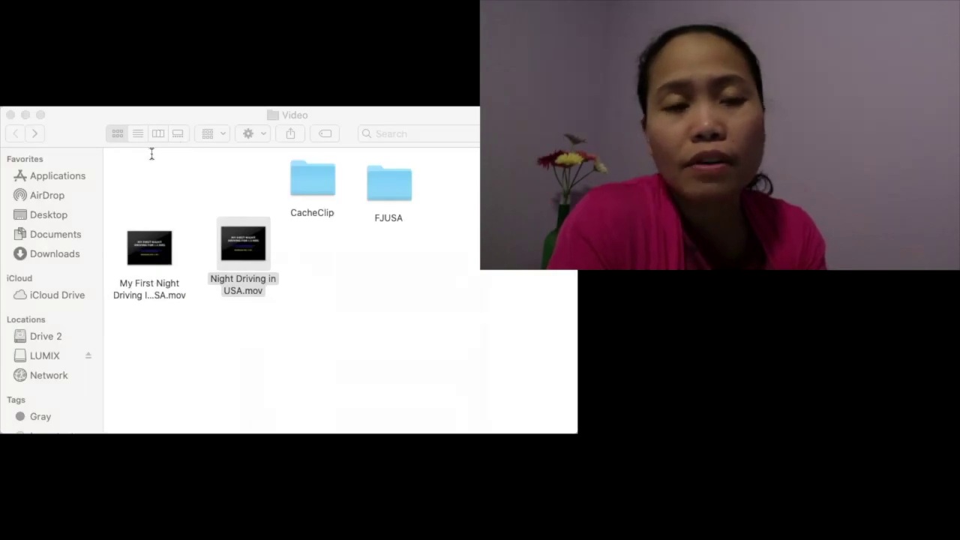
{"action": "left_click", "coordinate": [18, 114]}
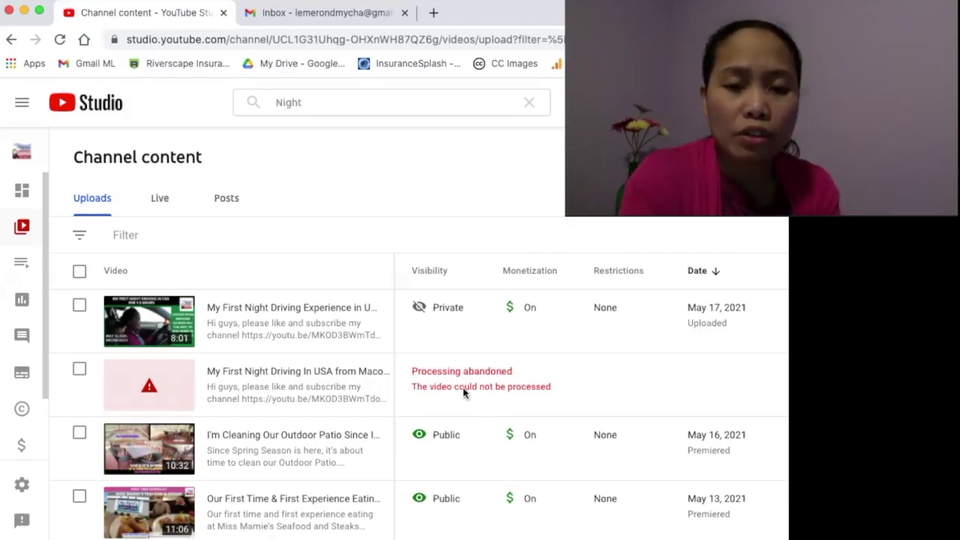
{"action": "left_click", "coordinate": [80, 369]}
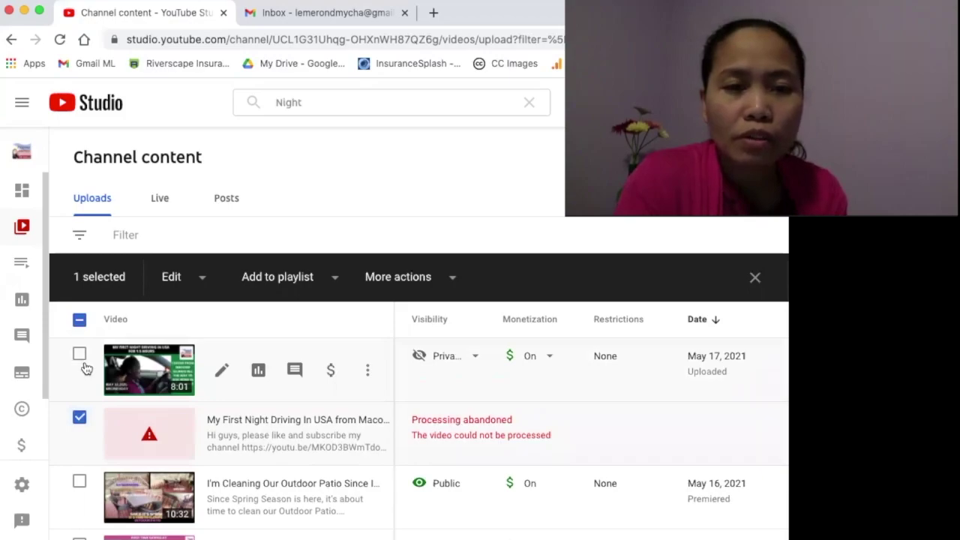
{"action": "left_click", "coordinate": [200, 281]}
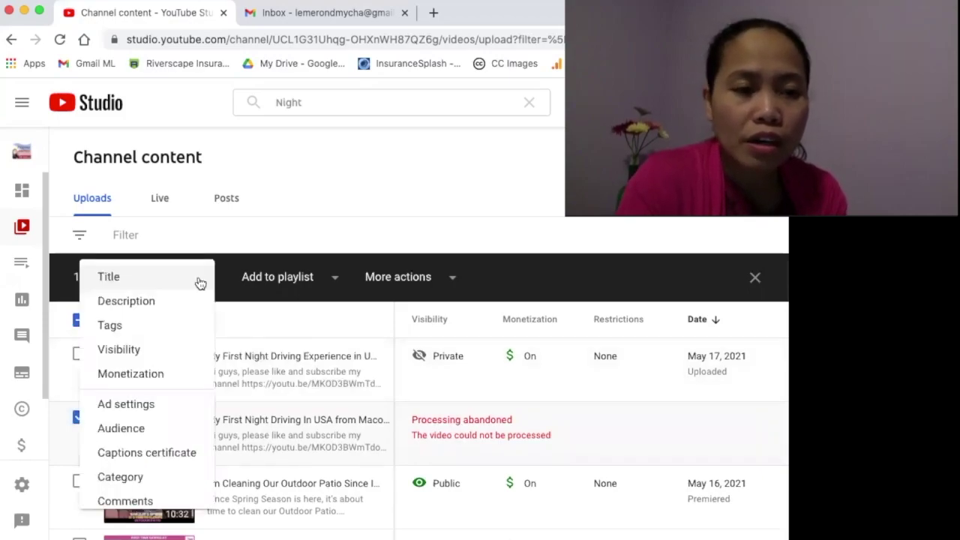
{"action": "left_click", "coordinate": [198, 278]}
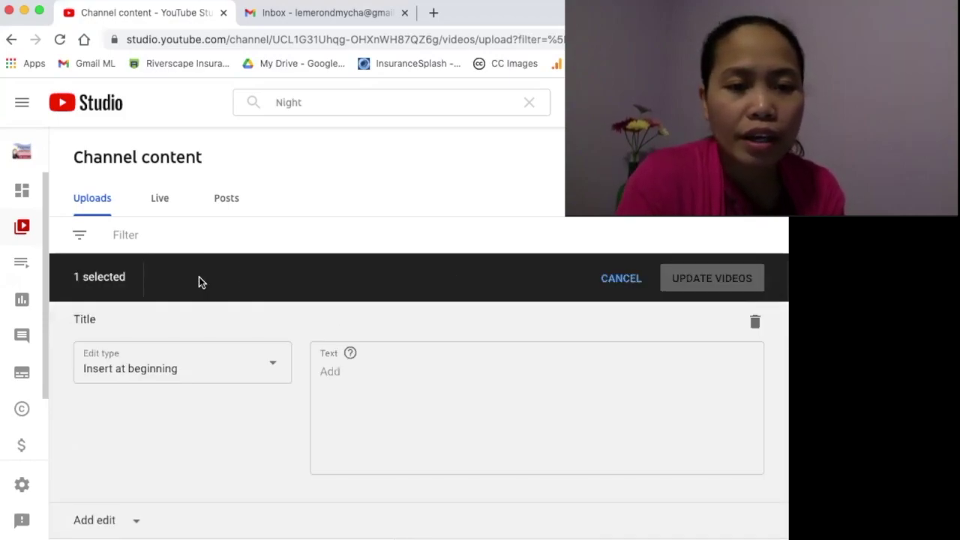
{"action": "left_click", "coordinate": [619, 278]}
Step: Look at the details of the outdoor patio cleaning video and return to the channel content list
{"action": "scroll", "coordinate": [370, 373], "scroll_direction": "down", "scroll_amount": 3}
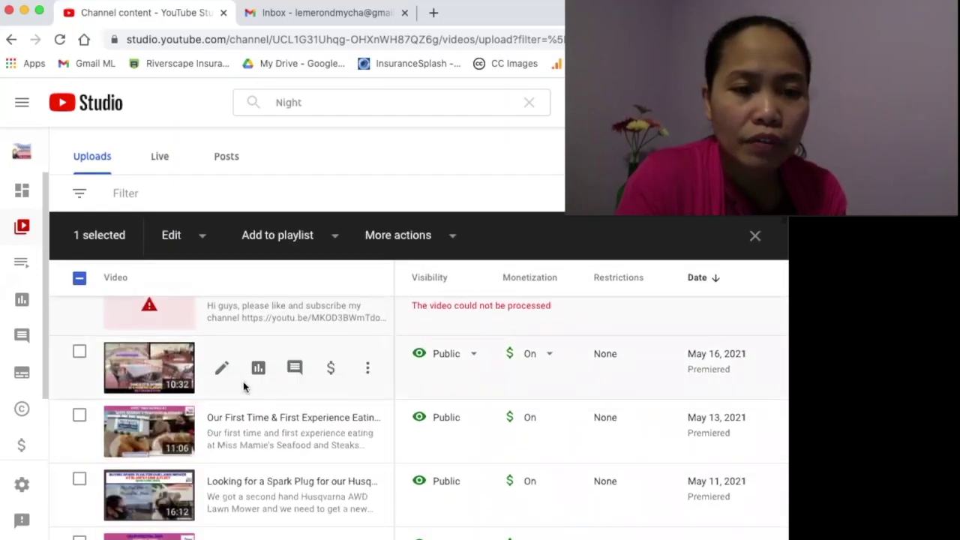
{"action": "scroll", "coordinate": [252, 388], "scroll_direction": "up", "scroll_amount": 1}
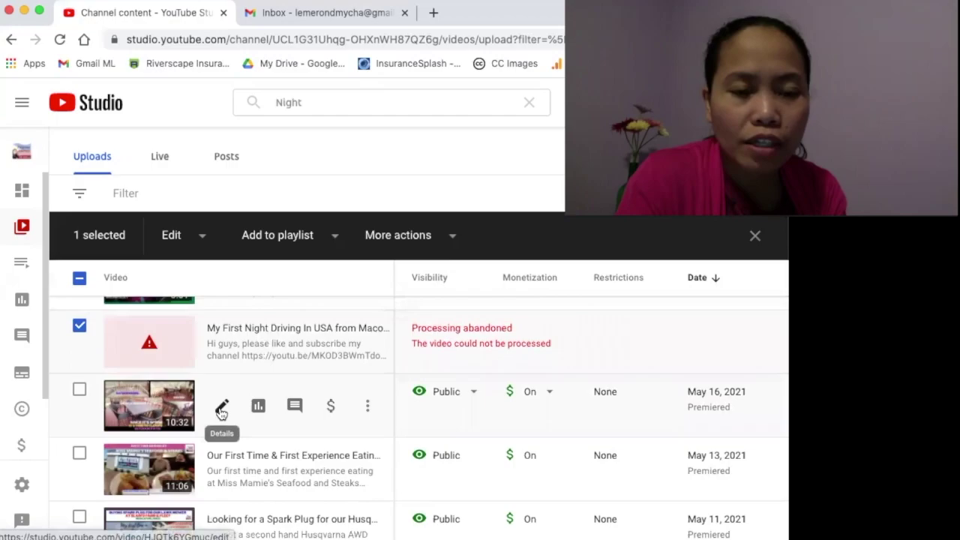
{"action": "left_click", "coordinate": [221, 410]}
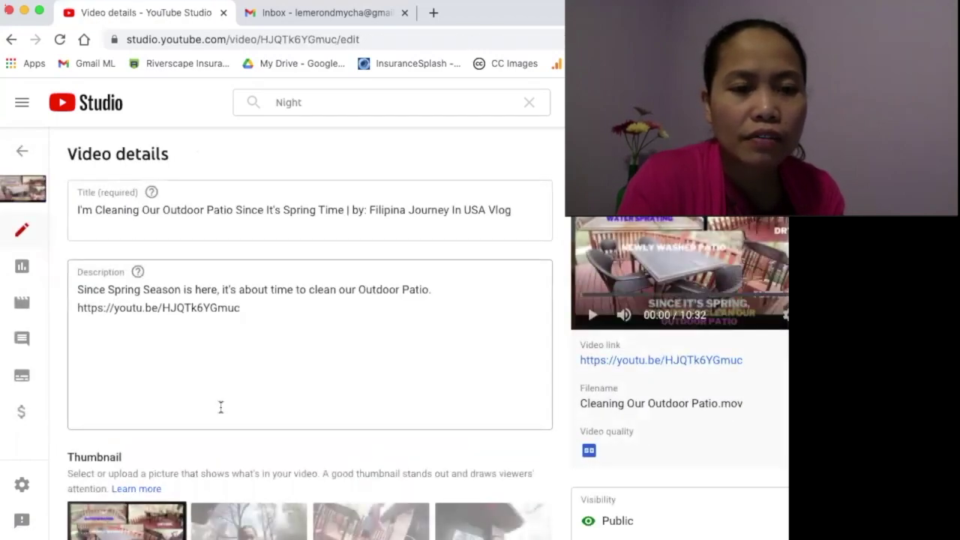
{"action": "scroll", "coordinate": [294, 442], "scroll_direction": "down", "scroll_amount": 1}
{"action": "scroll", "coordinate": [292, 443], "scroll_direction": "up", "scroll_amount": 1}
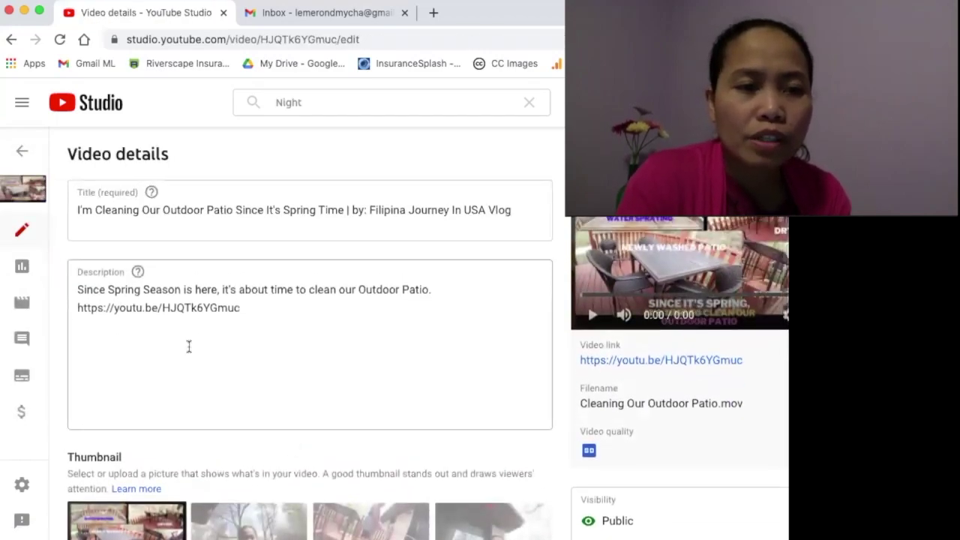
{"action": "left_click", "coordinate": [19, 152]}
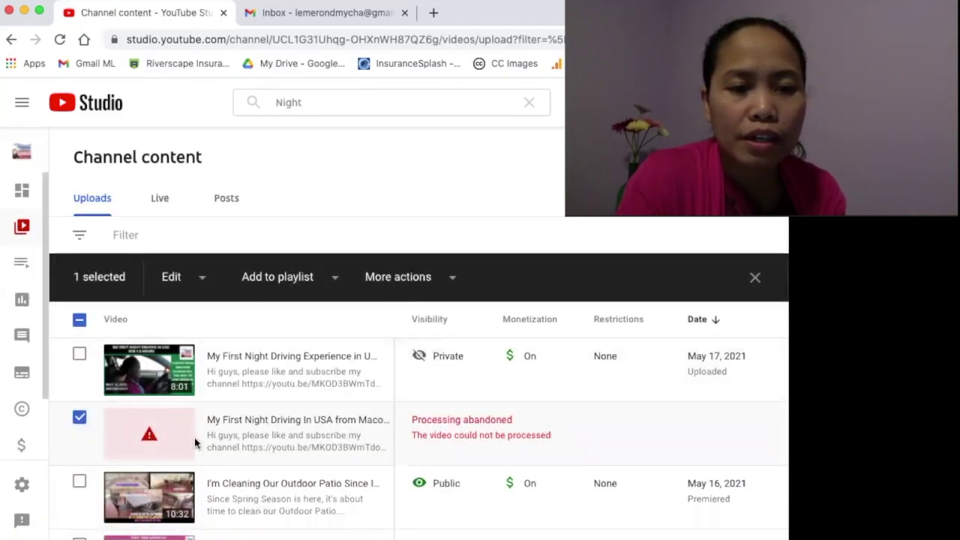
Step: Clear the video selection and select only the My First Night Driving upload marked Processing abandoned
{"action": "left_click", "coordinate": [79, 322]}
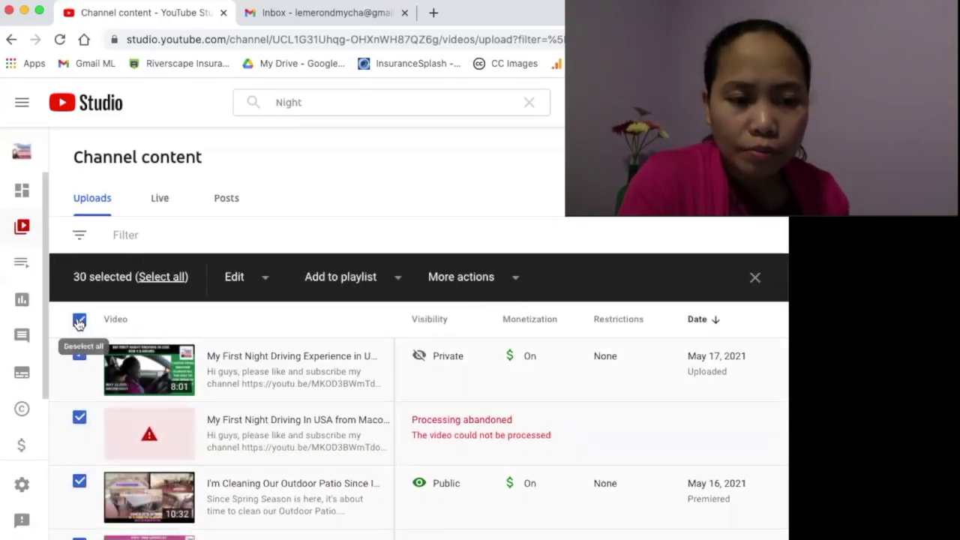
{"action": "left_click", "coordinate": [79, 316]}
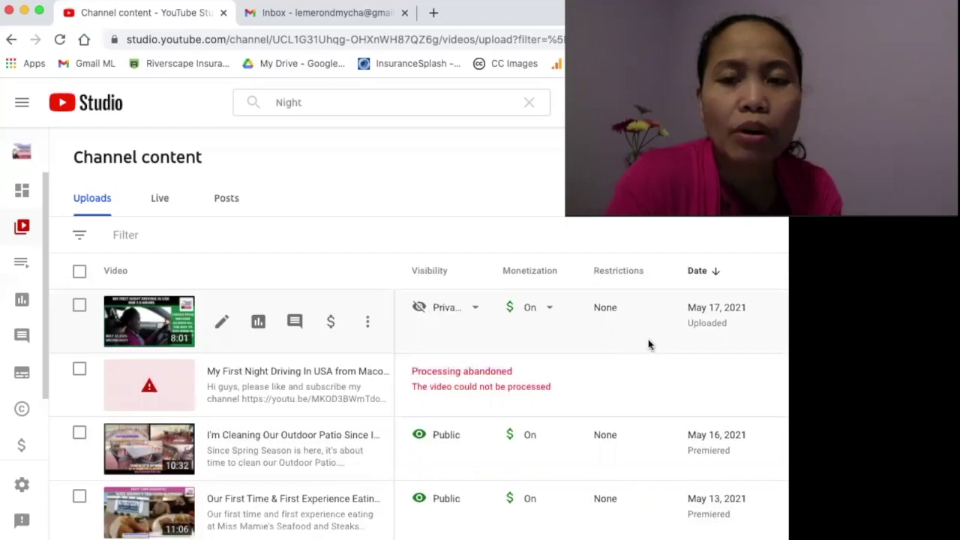
{"action": "left_click_drag", "start_coordinate": [704, 312], "coordinate": [675, 375]}
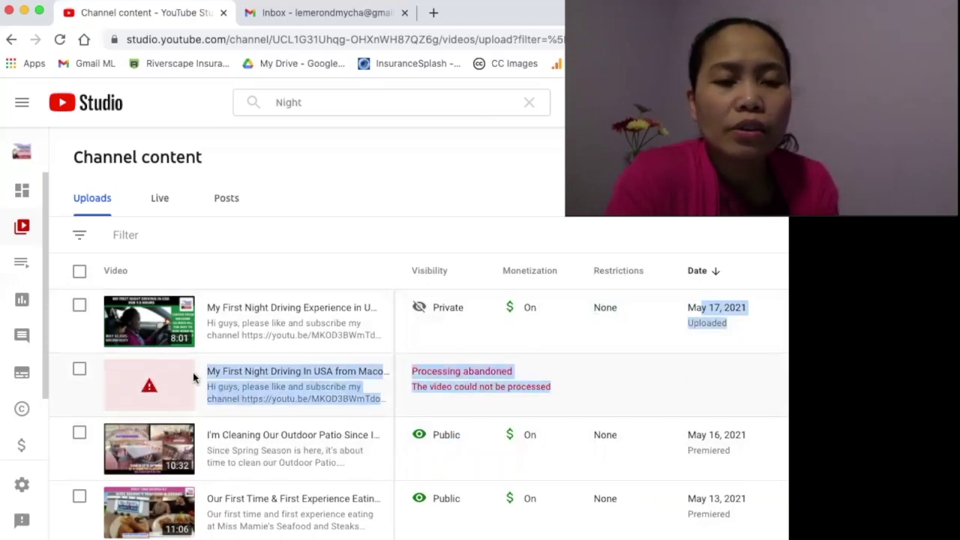
{"action": "left_click", "coordinate": [79, 372]}
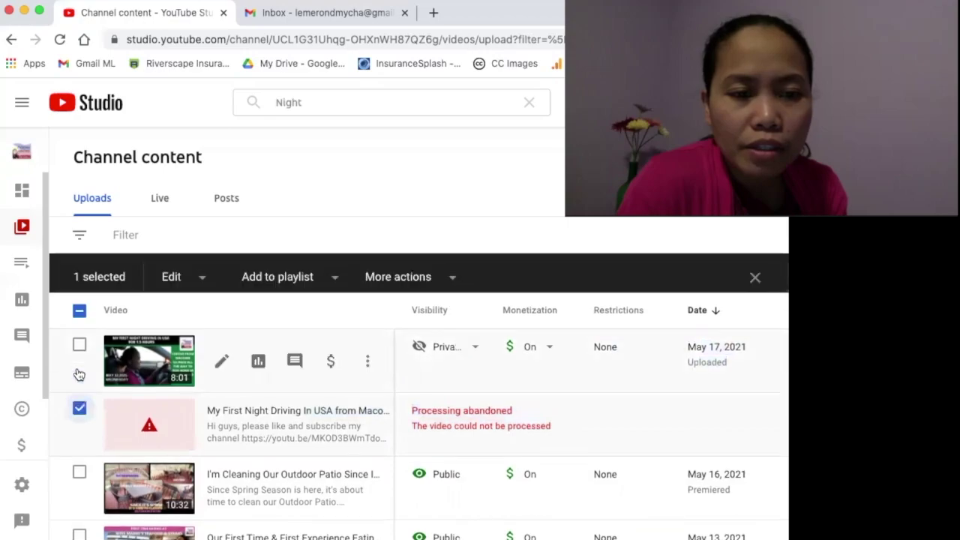
{"action": "scroll", "coordinate": [300, 422], "scroll_direction": "down", "scroll_amount": 1}
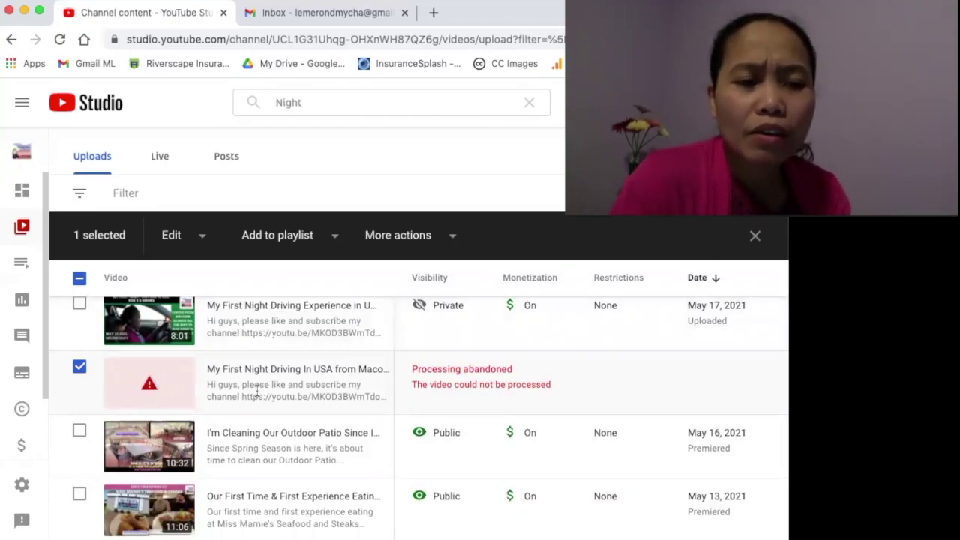
{"action": "right_click", "coordinate": [330, 384]}
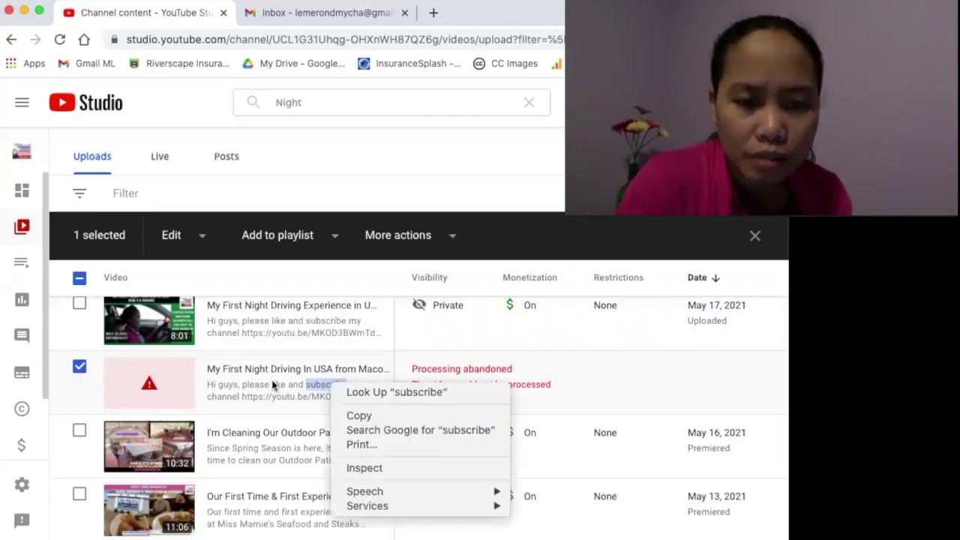
{"action": "left_click", "coordinate": [78, 373]}
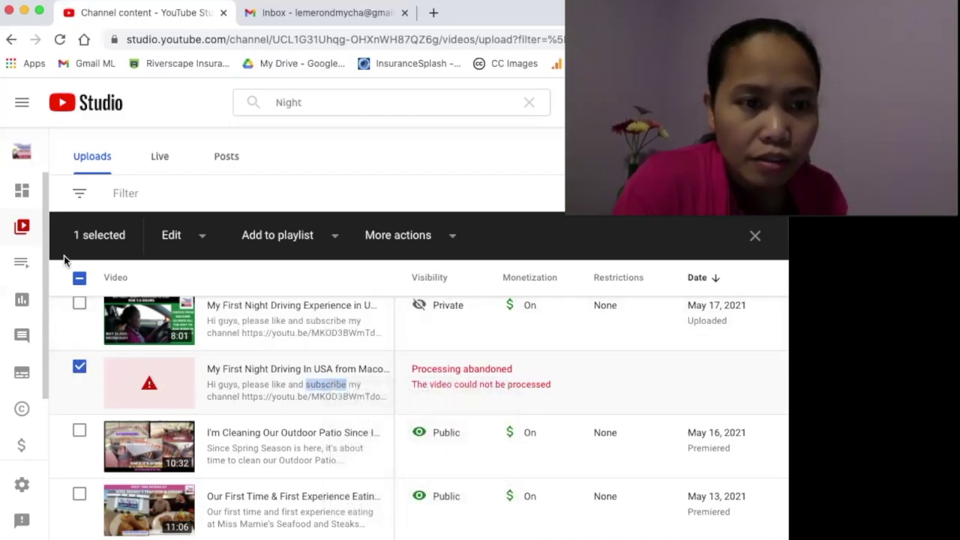
Step: Permanently delete only the My First Night Driving In USA upload marked Processing abandoned, acknowledging that the deletion can't be undone
{"action": "left_click", "coordinate": [80, 279]}
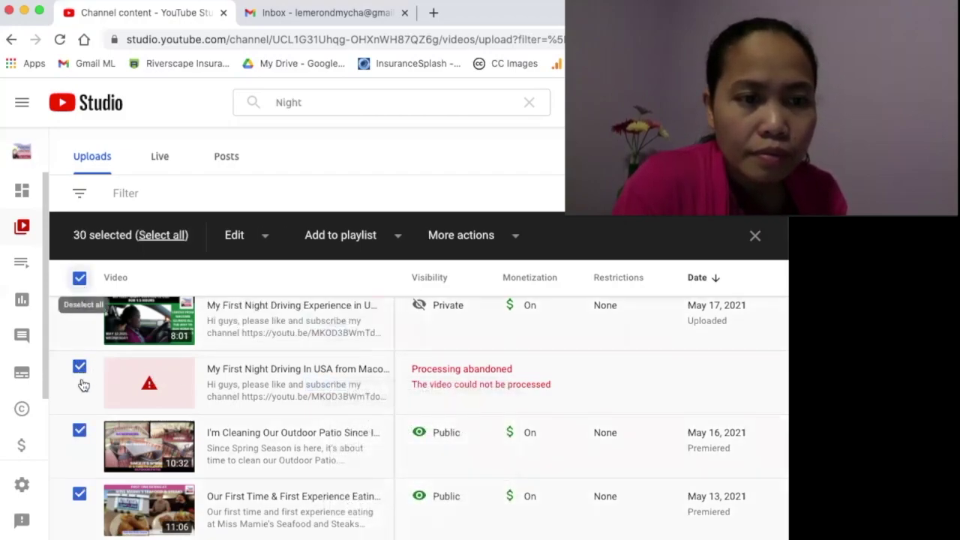
{"action": "left_click", "coordinate": [80, 278]}
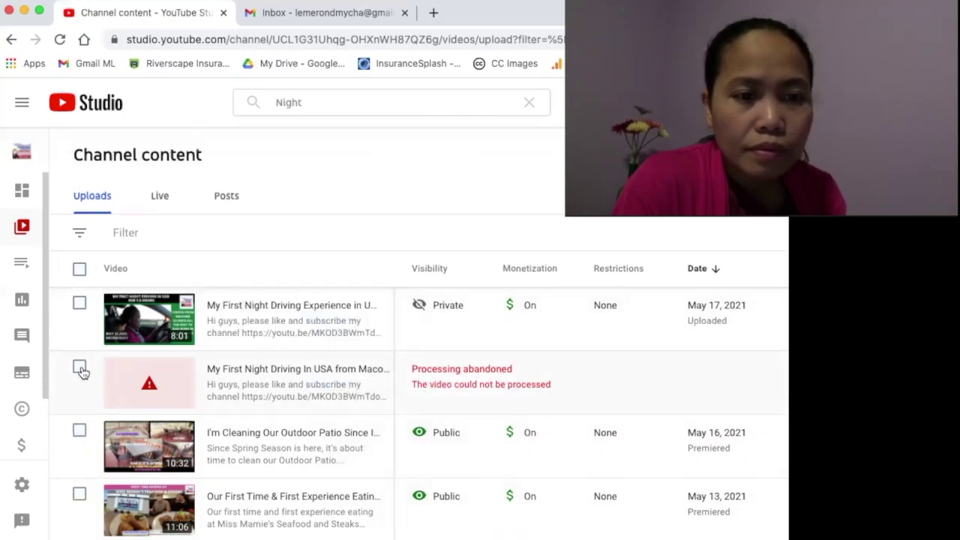
{"action": "left_click", "coordinate": [80, 369]}
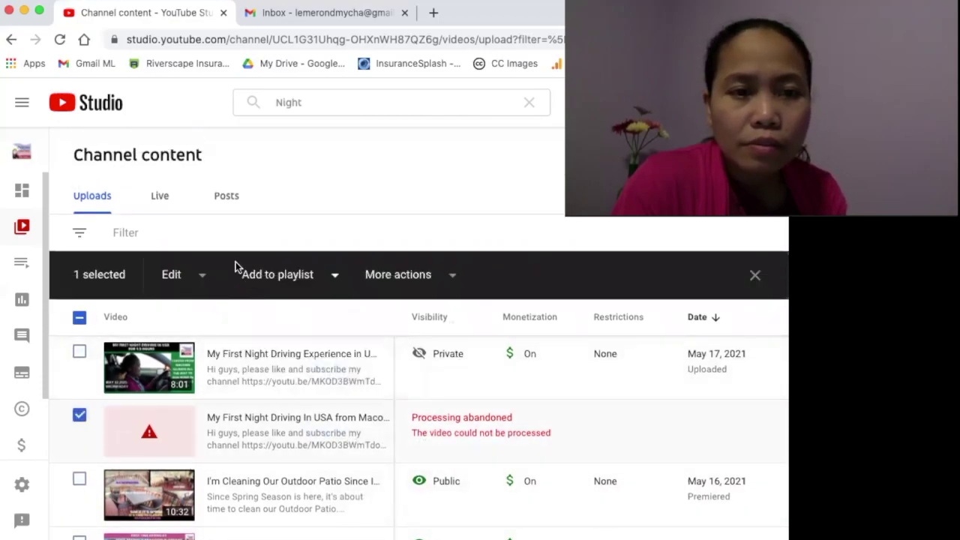
{"action": "left_click", "coordinate": [444, 275]}
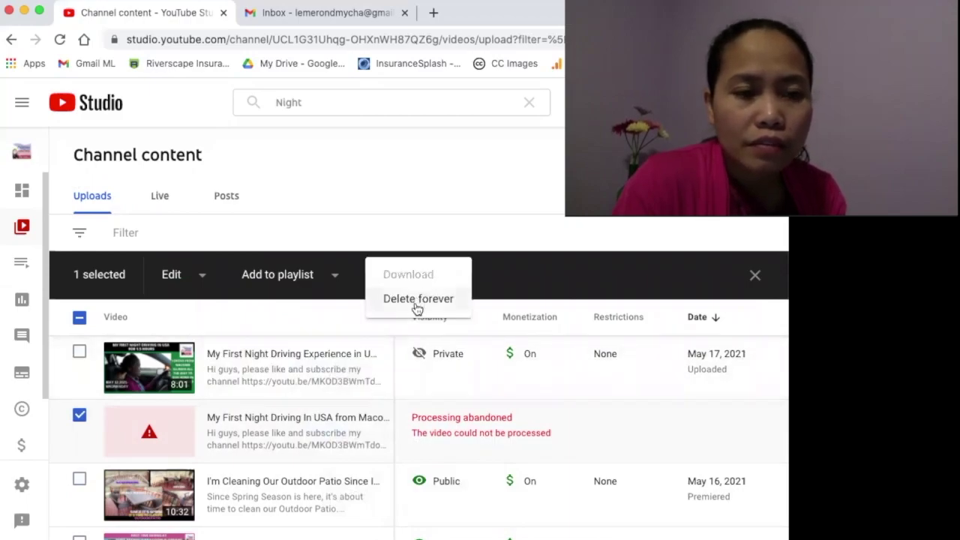
{"action": "left_click", "coordinate": [417, 300]}
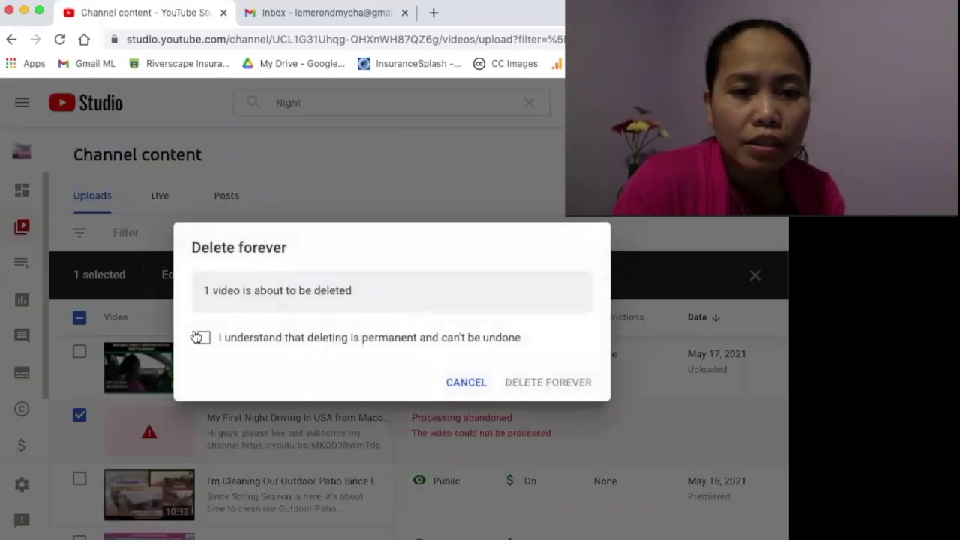
{"action": "left_click", "coordinate": [203, 339]}
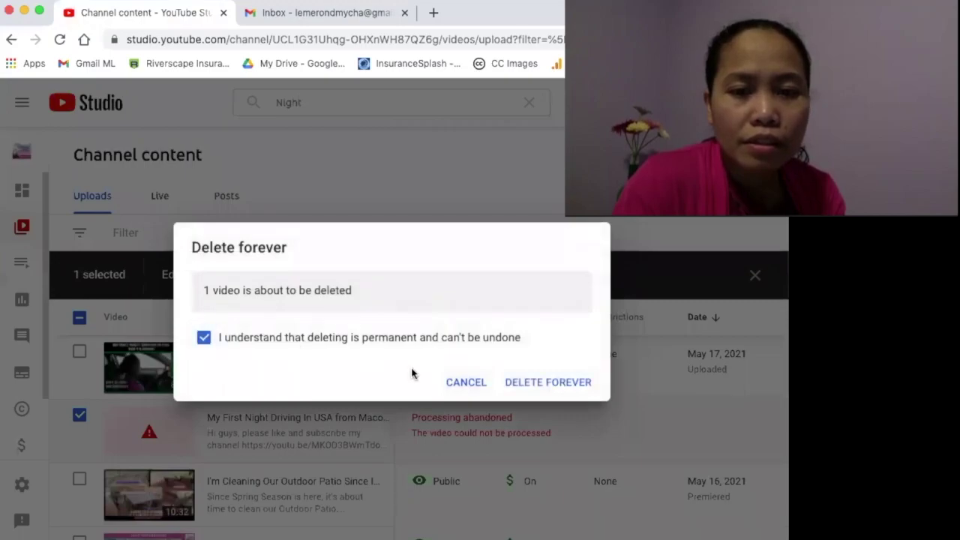
{"action": "left_click", "coordinate": [531, 383]}
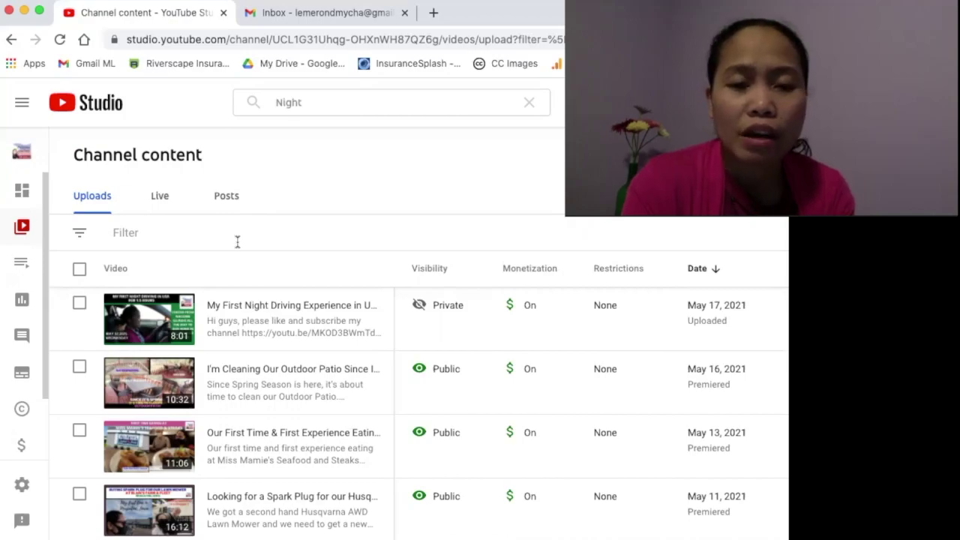
{"action": "scroll", "coordinate": [222, 459], "scroll_direction": "down", "scroll_amount": 3}
{"action": "scroll", "coordinate": [222, 459], "scroll_direction": "down", "scroll_amount": 2}
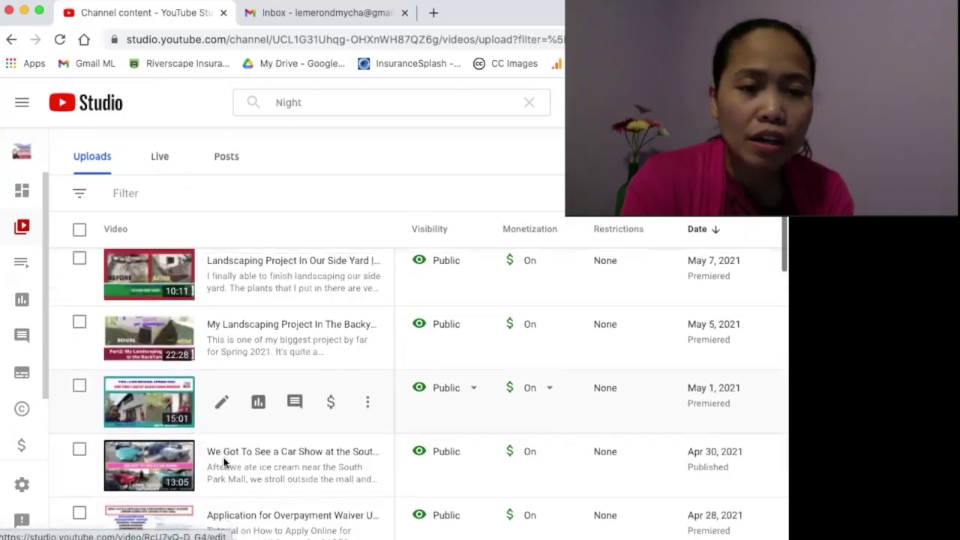
{"action": "scroll", "coordinate": [225, 456], "scroll_direction": "up", "scroll_amount": 6}
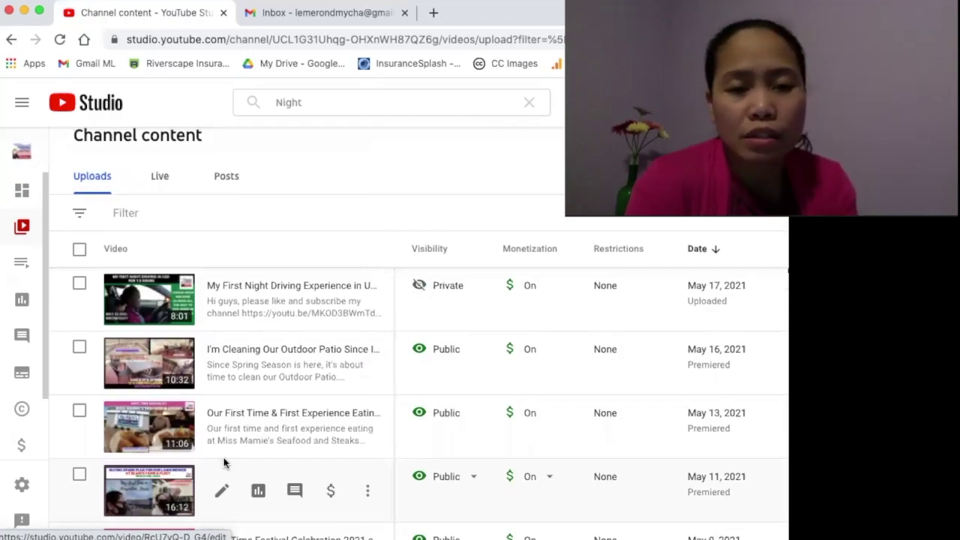
{"action": "scroll", "coordinate": [260, 381], "scroll_direction": "up", "scroll_amount": 1}
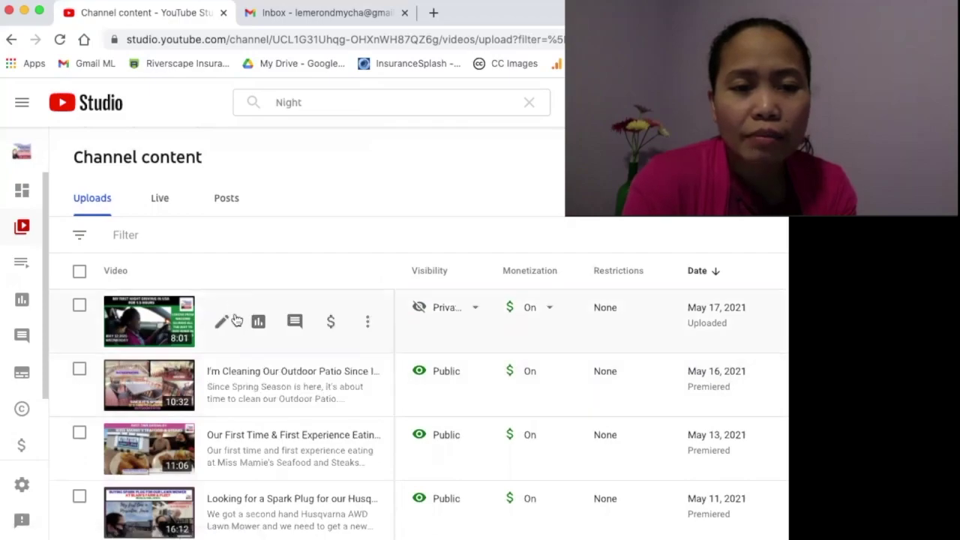